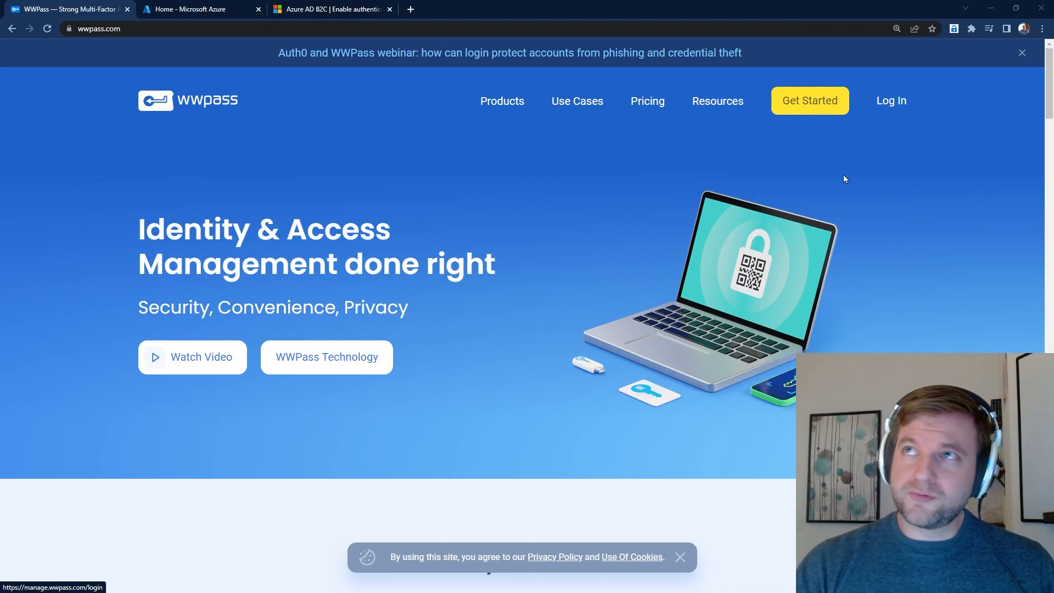
Log in to the WWPass management site and open the app.wwpass.io native integration.
{"action": "left_click", "coordinate": [80, 30]}
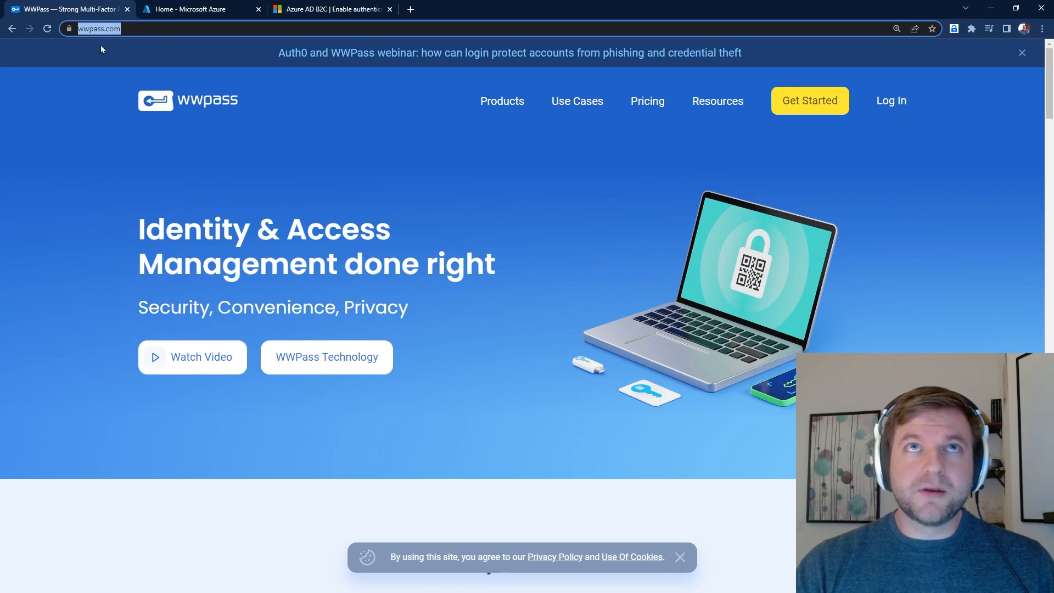
{"action": "left_click", "coordinate": [897, 104]}
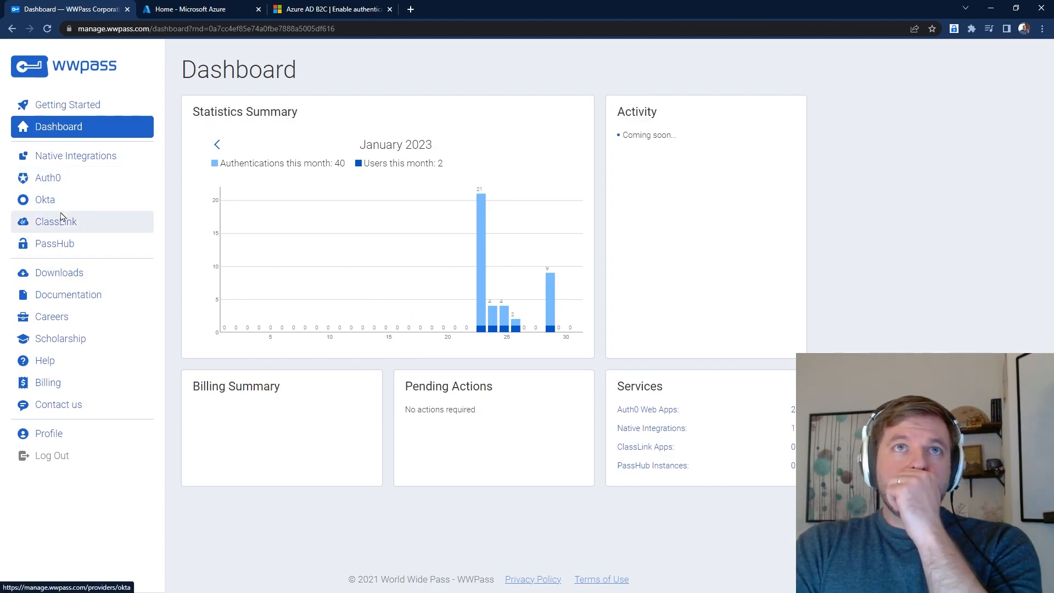
{"action": "left_click", "coordinate": [85, 160]}
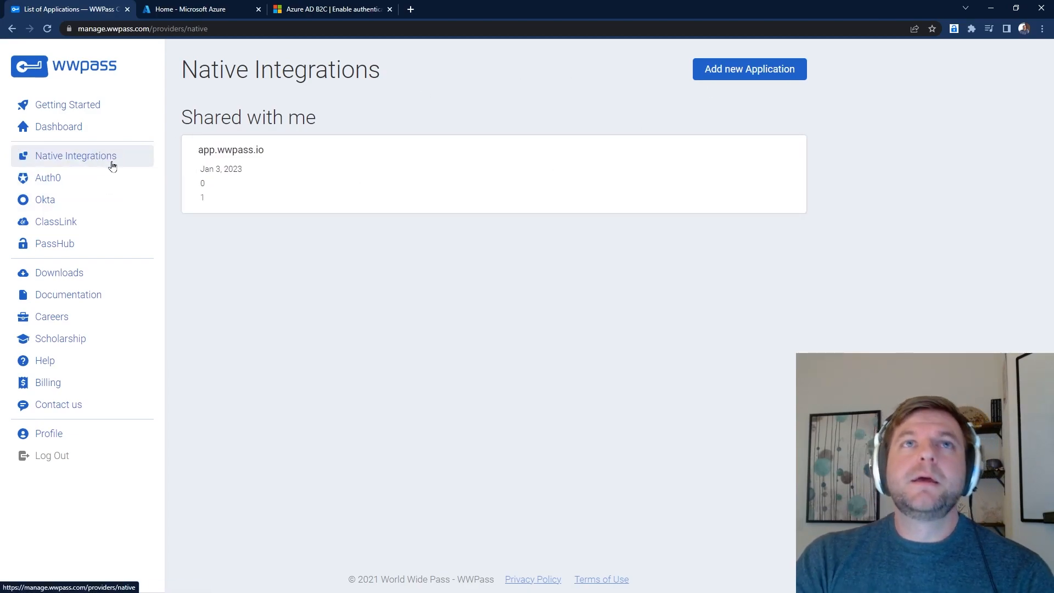
{"action": "left_click", "coordinate": [362, 174]}
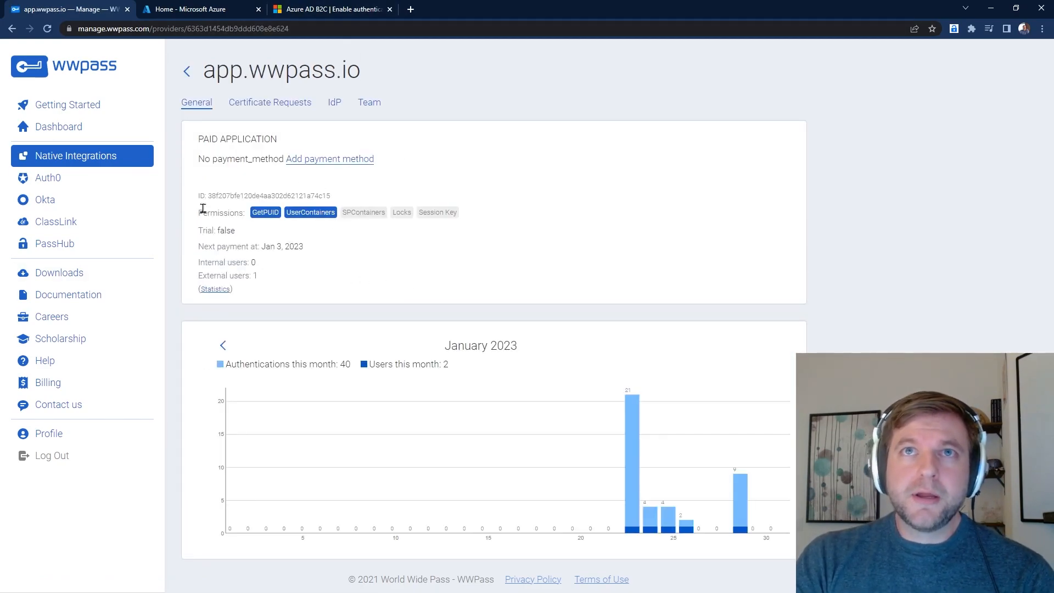
Start a new native integration application and enter myapp.mydomain.net as its domain name.
{"action": "left_click", "coordinate": [61, 179]}
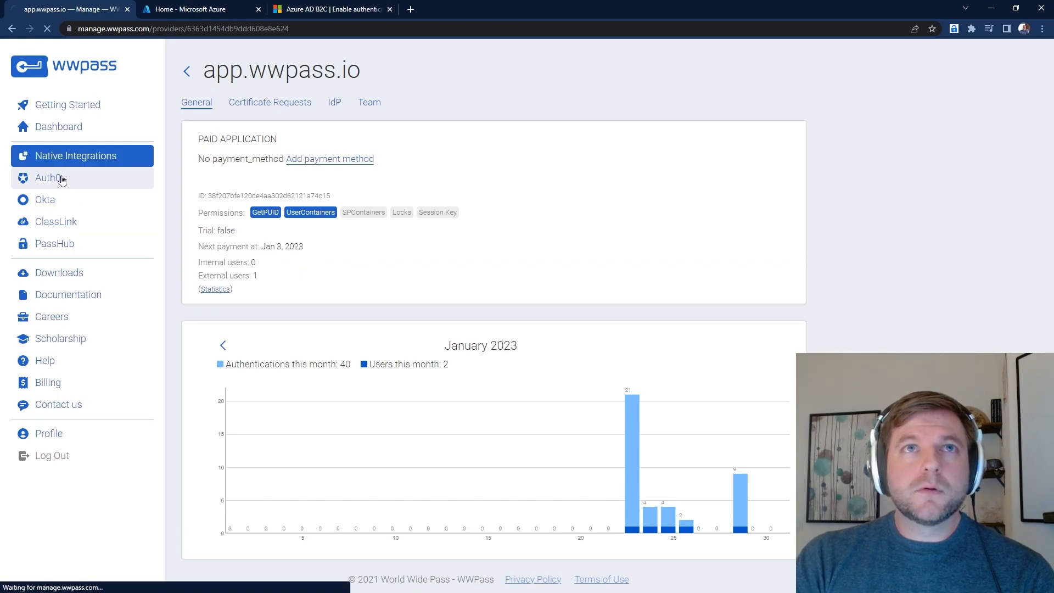
{"action": "left_click", "coordinate": [90, 156]}
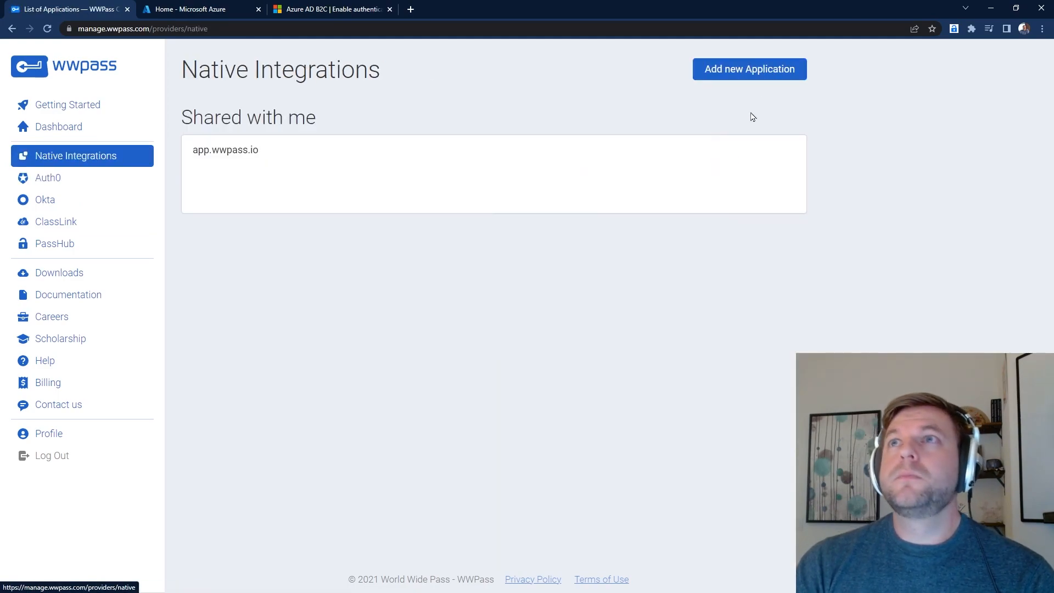
{"action": "left_click", "coordinate": [759, 72]}
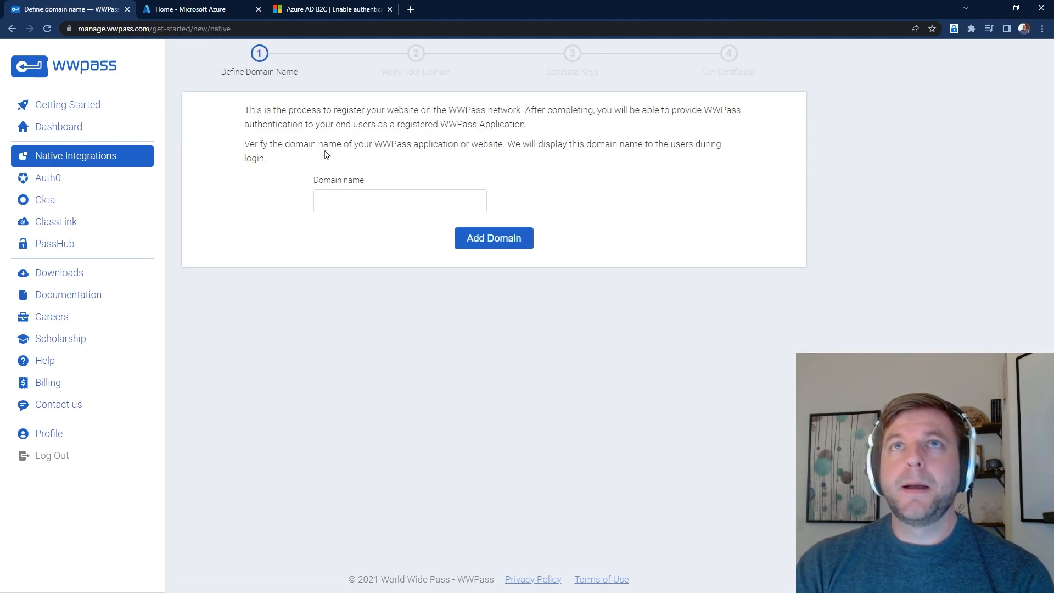
{"action": "left_click", "coordinate": [353, 199]}
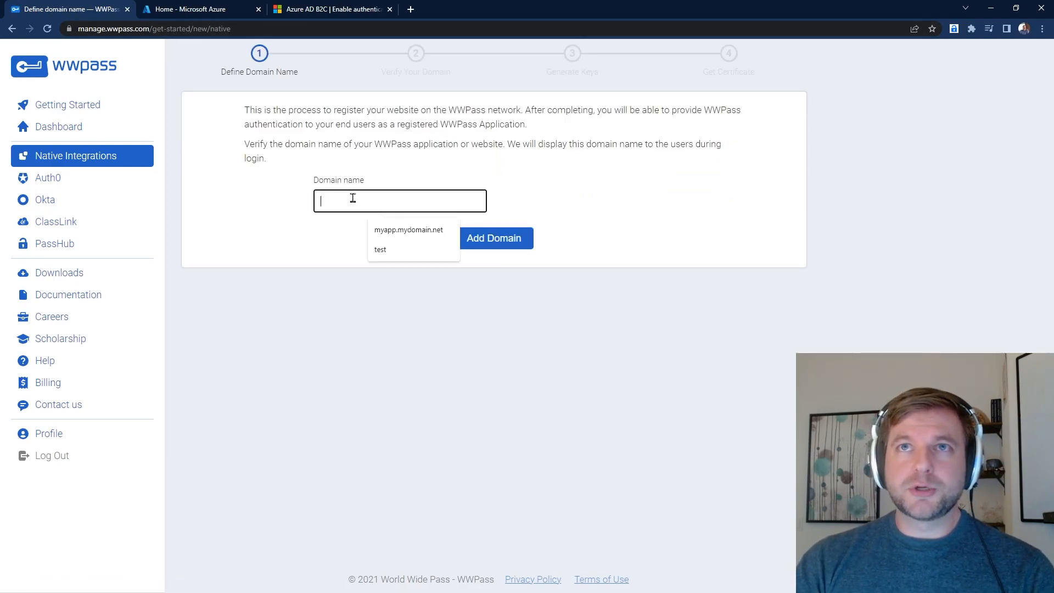
{"action": "left_click", "coordinate": [414, 231]}
{"action": "left_click_drag", "start_coordinate": [383, 73], "coordinate": [756, 83]}
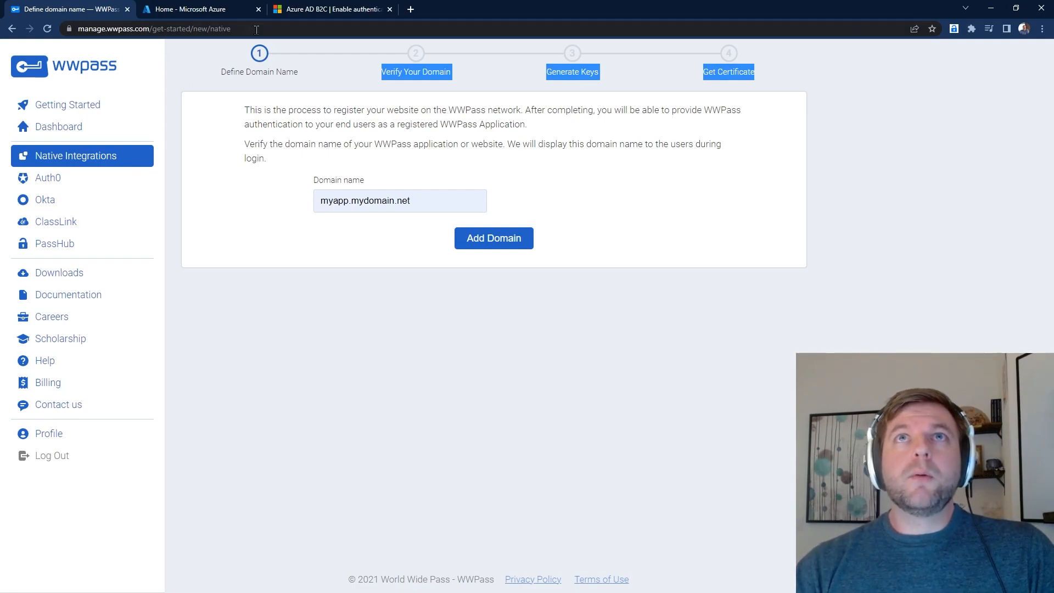
Switch to the Azure portal and examine the my-api and my-webapp app registrations in Azure AD B2C.
{"action": "left_click", "coordinate": [201, 11]}
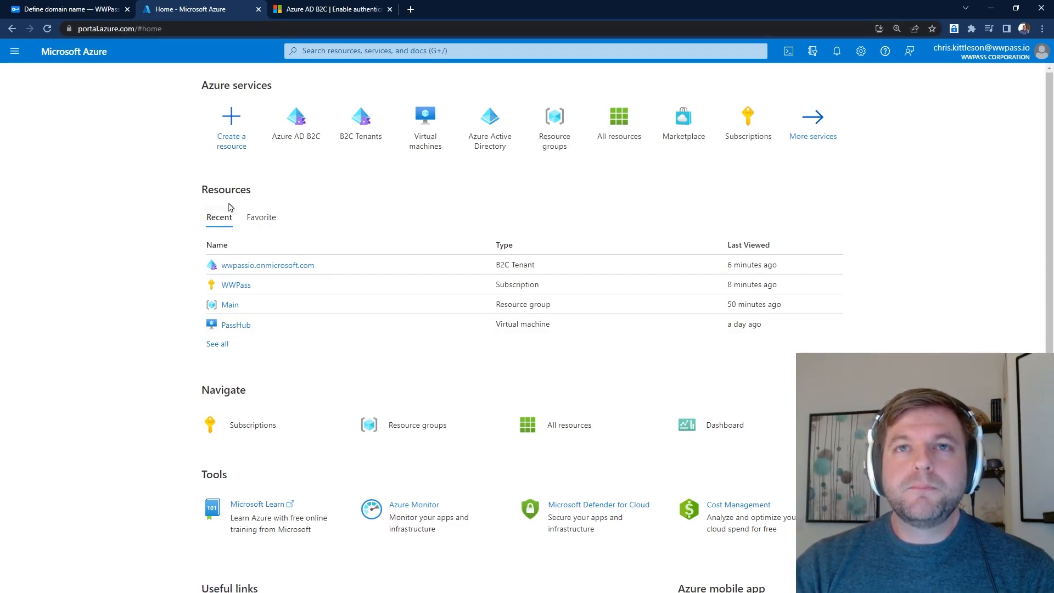
{"action": "left_click", "coordinate": [305, 123]}
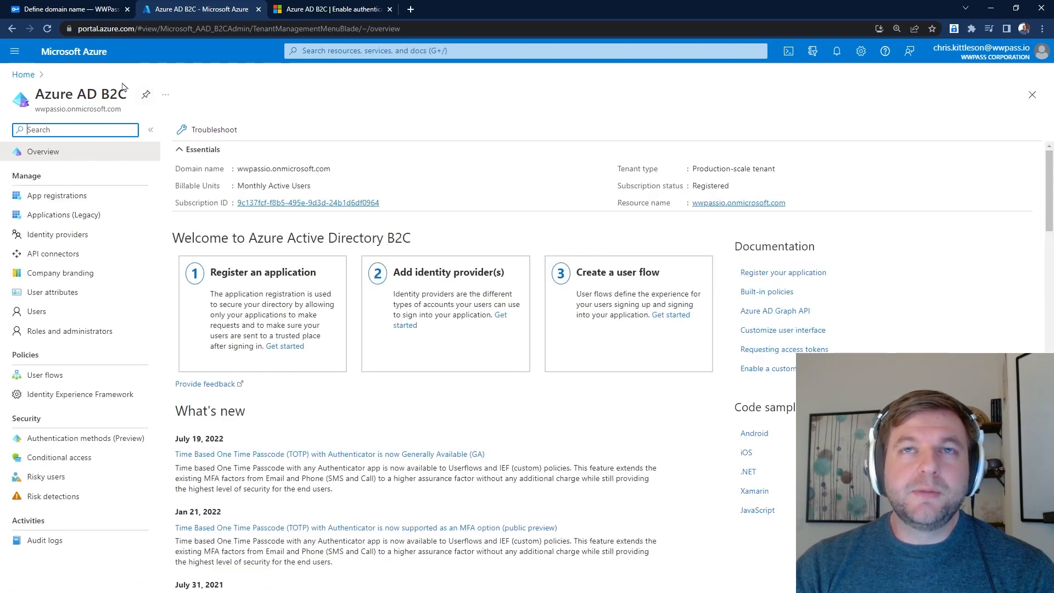
{"action": "left_click", "coordinate": [70, 196]}
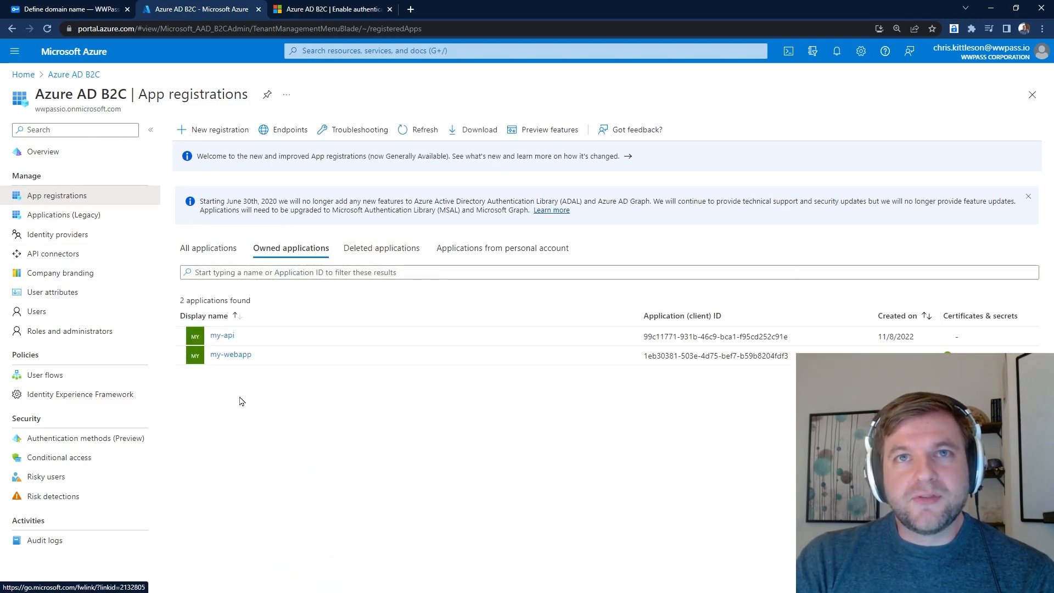
{"action": "left_click_drag", "start_coordinate": [198, 337], "coordinate": [266, 357]}
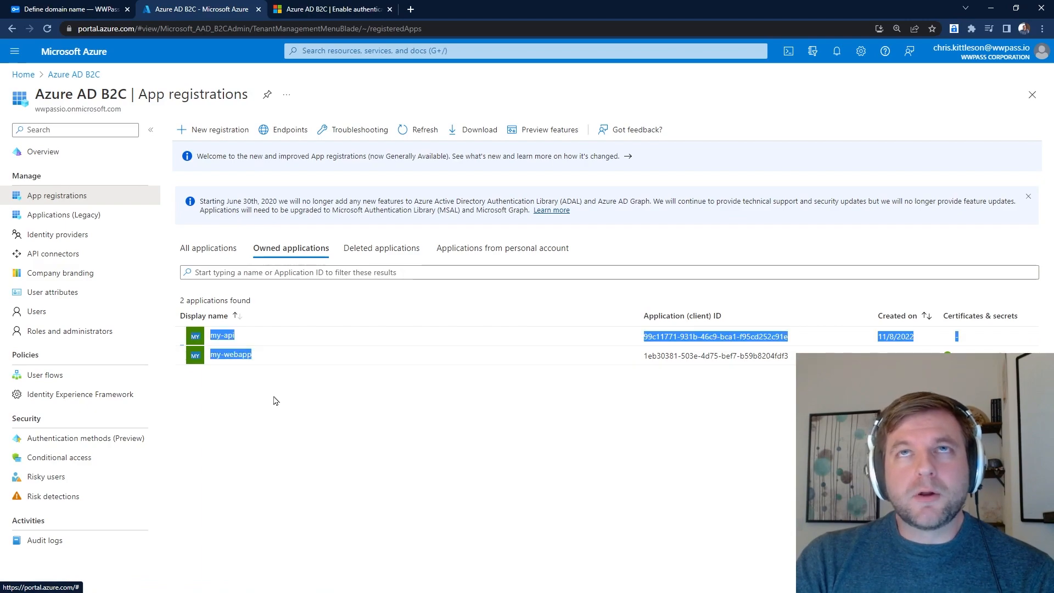
Switch to the sample web application and check the address it is hosted at.
{"action": "left_click", "coordinate": [305, 8]}
{"action": "left_click", "coordinate": [166, 25]}
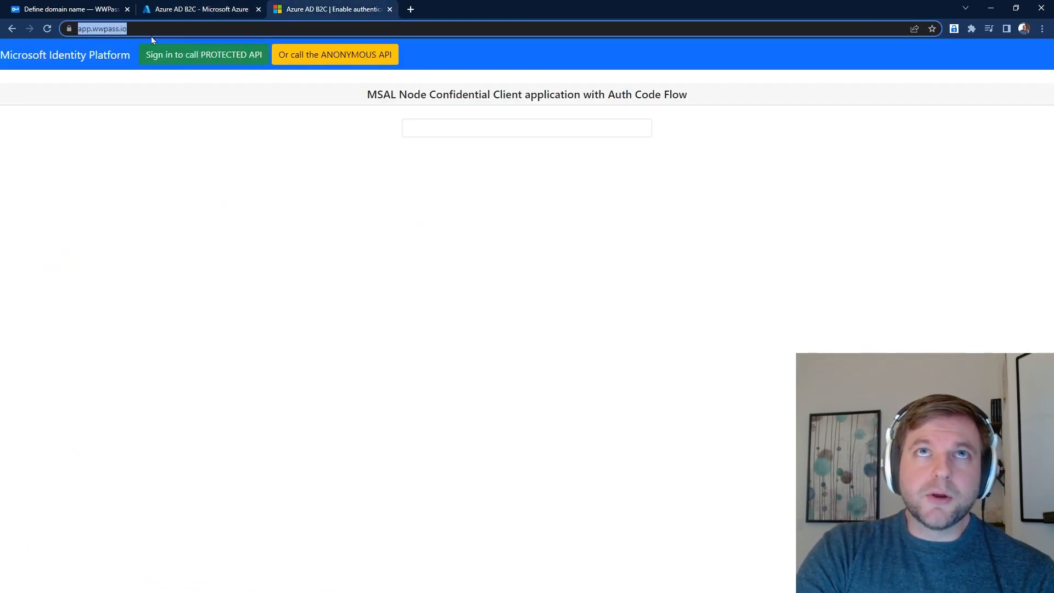
{"action": "left_click", "coordinate": [168, 28]}
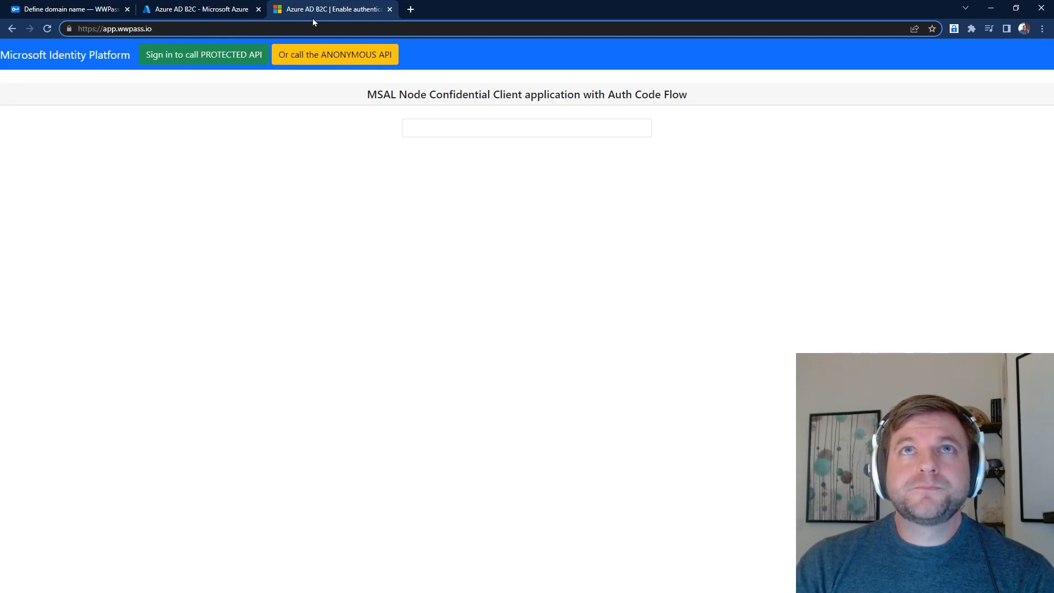
Return to Azure AD B2C and locate the OpenID Connect entry among the identity providers.
{"action": "left_click", "coordinate": [176, 9]}
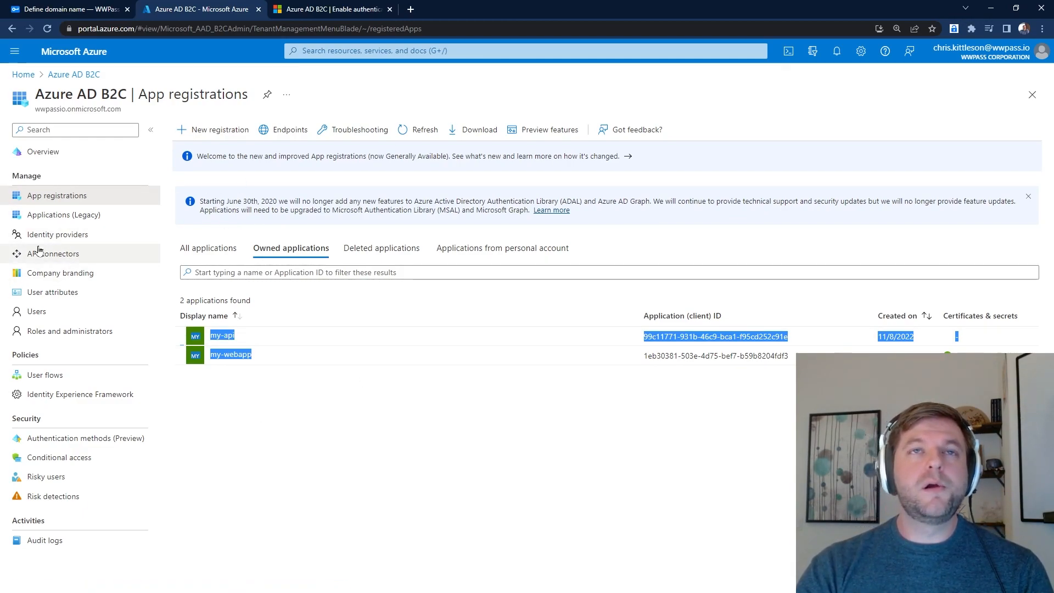
{"action": "left_click", "coordinate": [78, 241]}
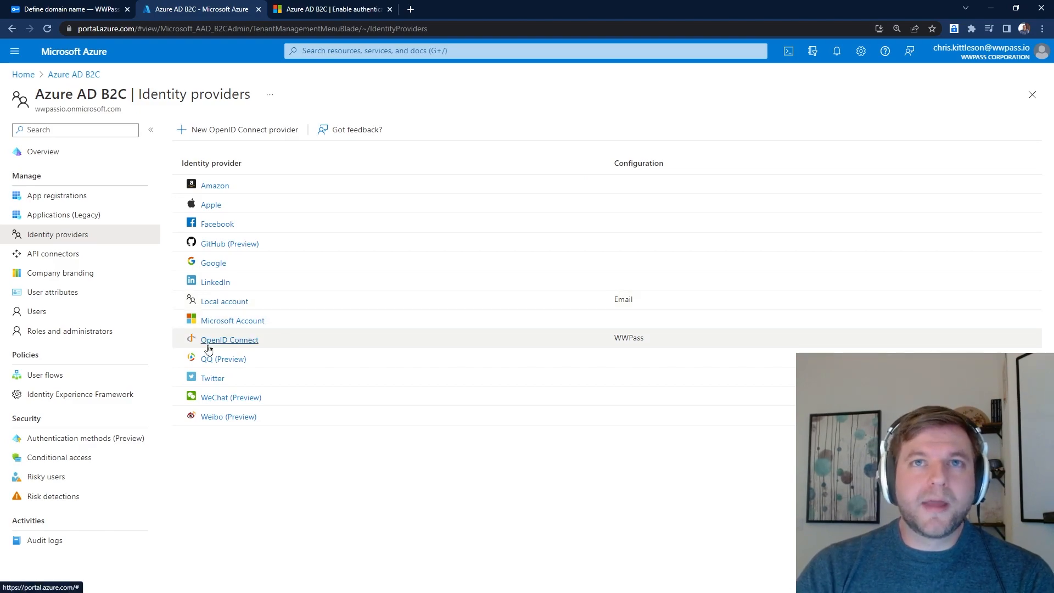
{"action": "left_click_drag", "start_coordinate": [267, 345], "coordinate": [200, 339]}
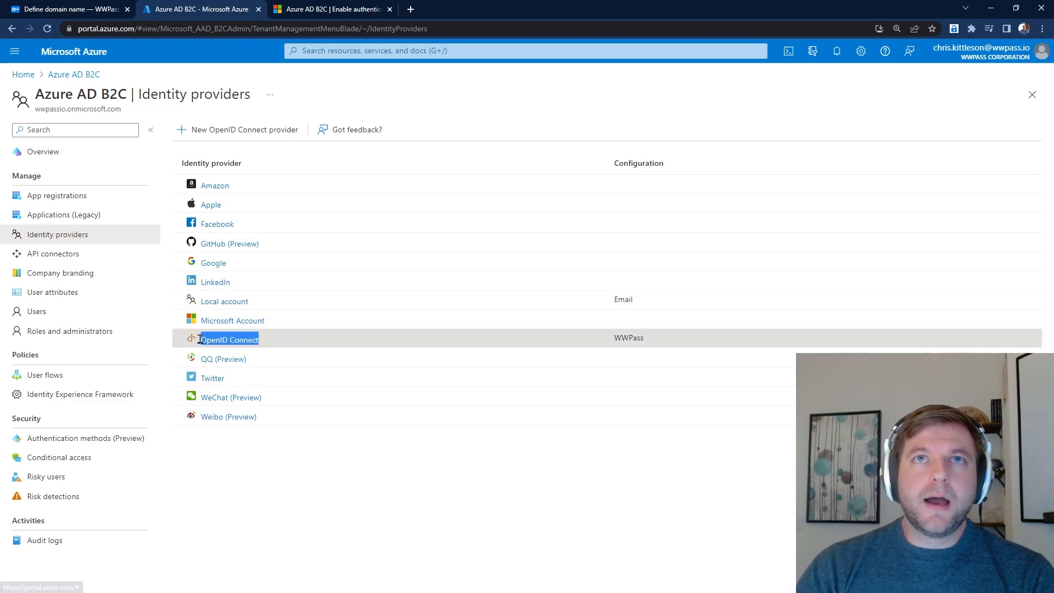
{"action": "left_click", "coordinate": [280, 341]}
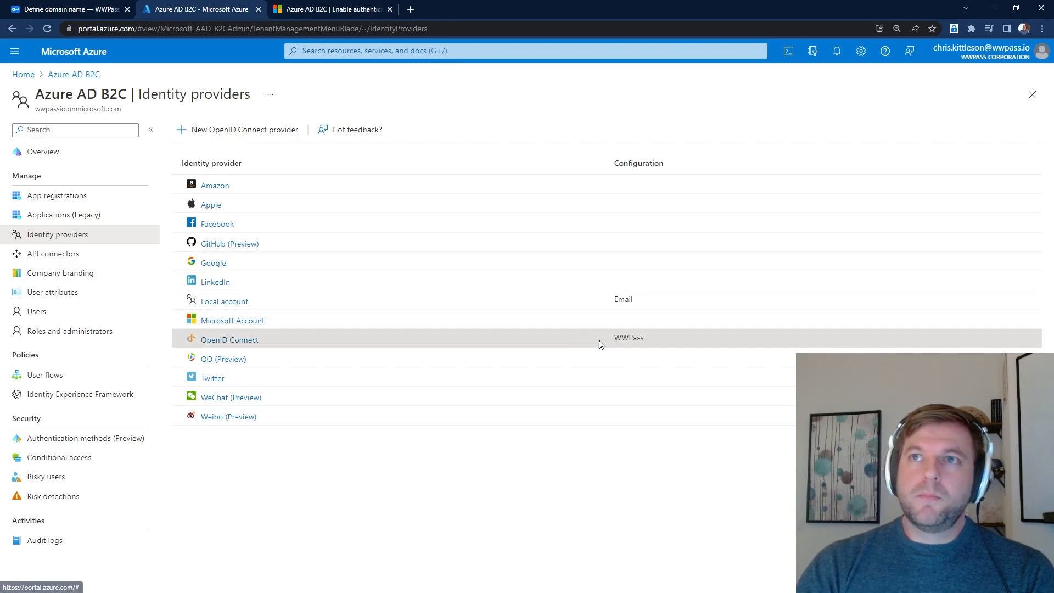
Review the WWPass OpenID Connect provider's custom IDP configuration and close it.
{"action": "left_click", "coordinate": [227, 344]}
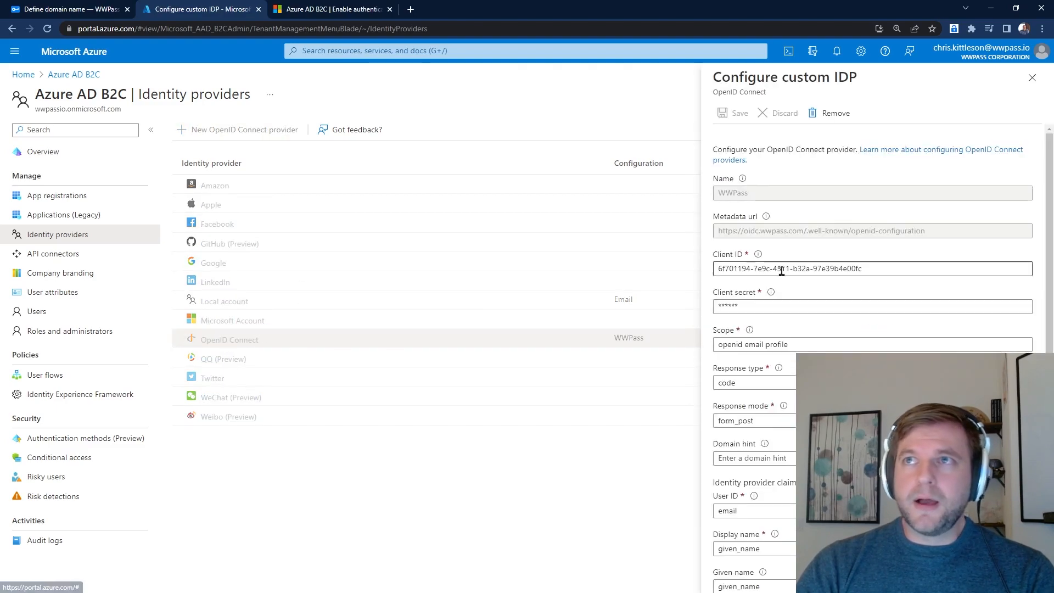
{"action": "scroll", "coordinate": [790, 233], "scroll_direction": "down", "scroll_amount": 2}
{"action": "scroll", "coordinate": [797, 245], "scroll_direction": "up", "scroll_amount": 2}
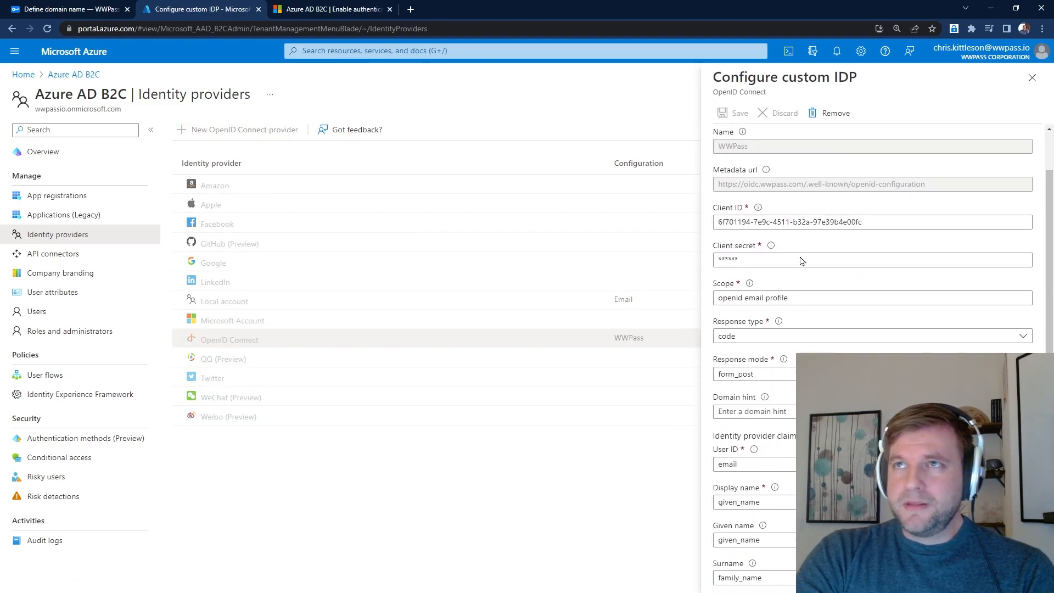
{"action": "left_click_drag", "start_coordinate": [763, 193], "coordinate": [712, 193]}
{"action": "left_click", "coordinate": [219, 132]}
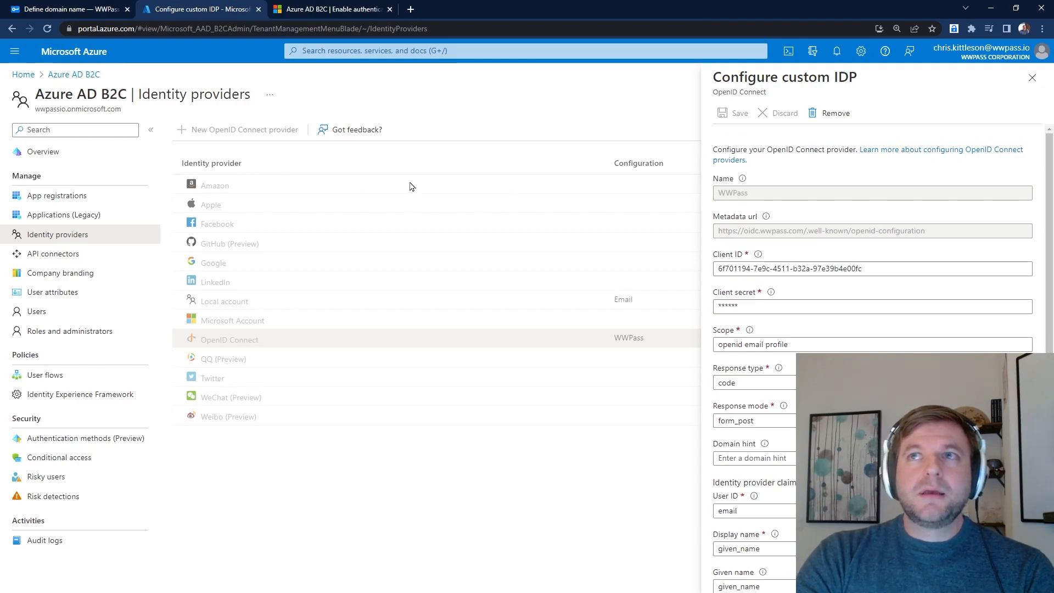
{"action": "left_click", "coordinate": [1029, 80]}
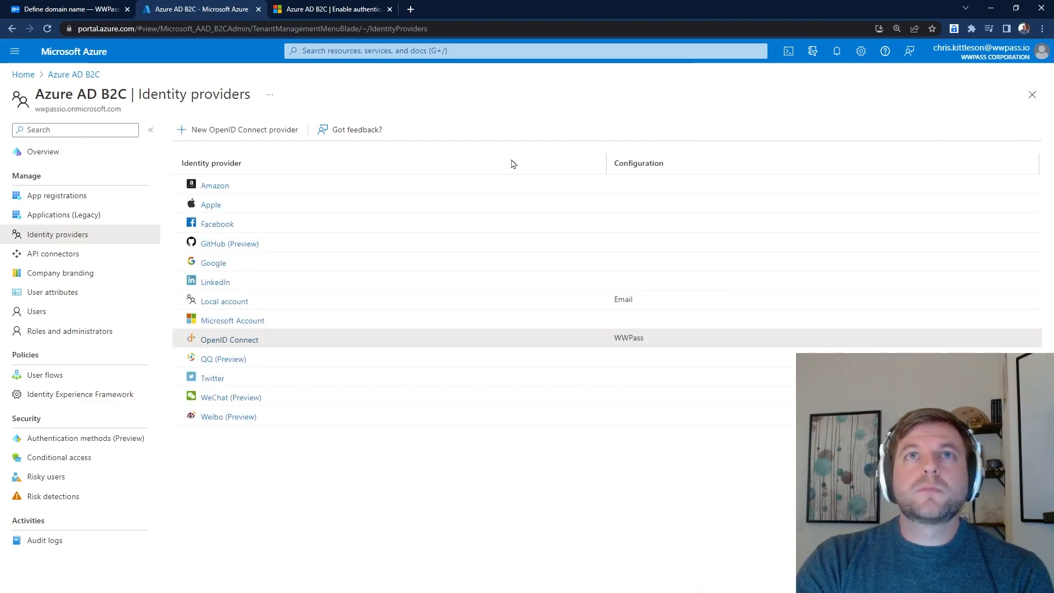
Examine the fields of a new OpenID Connect provider form and close it without saving.
{"action": "left_click", "coordinate": [258, 132]}
{"action": "left_click", "coordinate": [766, 193]}
{"action": "left_click", "coordinate": [817, 234]}
{"action": "left_click", "coordinate": [802, 266]}
{"action": "left_click", "coordinate": [360, 437]}
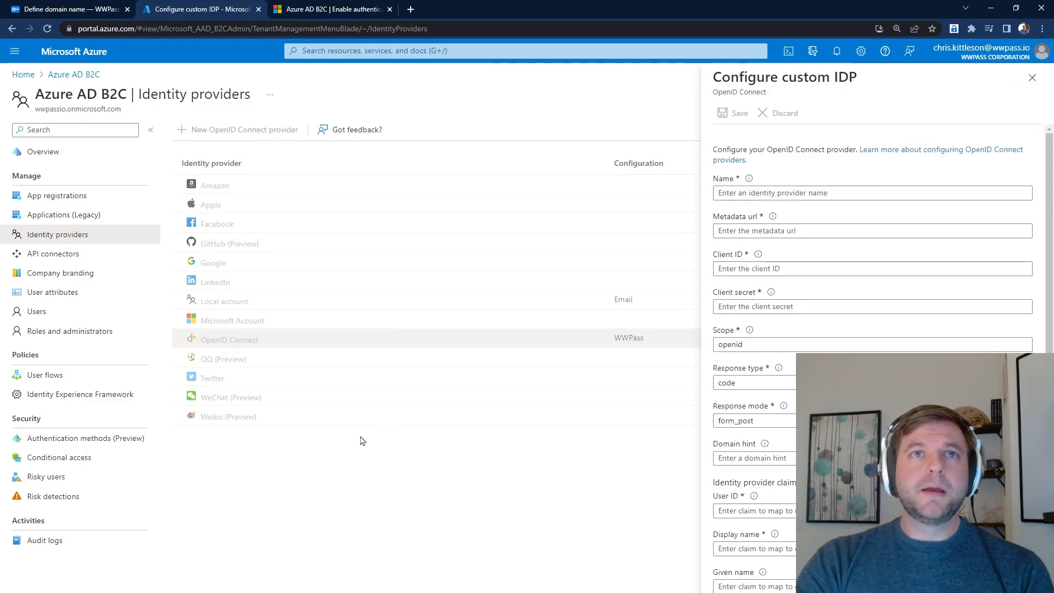
{"action": "left_click", "coordinate": [1032, 77]}
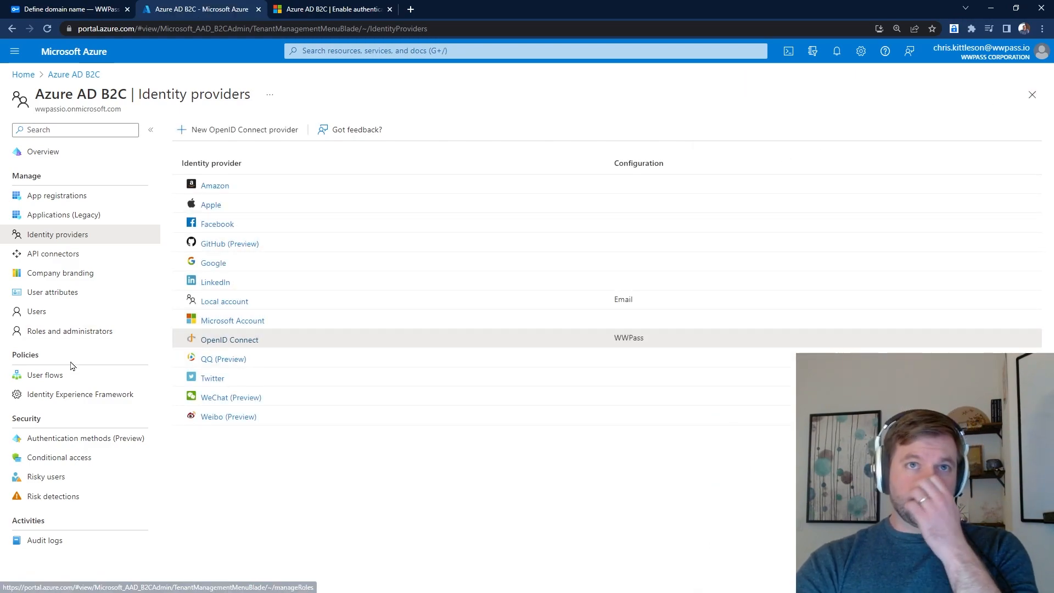
Open the Azure AD B2C user flows and examine the B2C_1_WWPassFlow entry.
{"action": "left_click", "coordinate": [56, 379]}
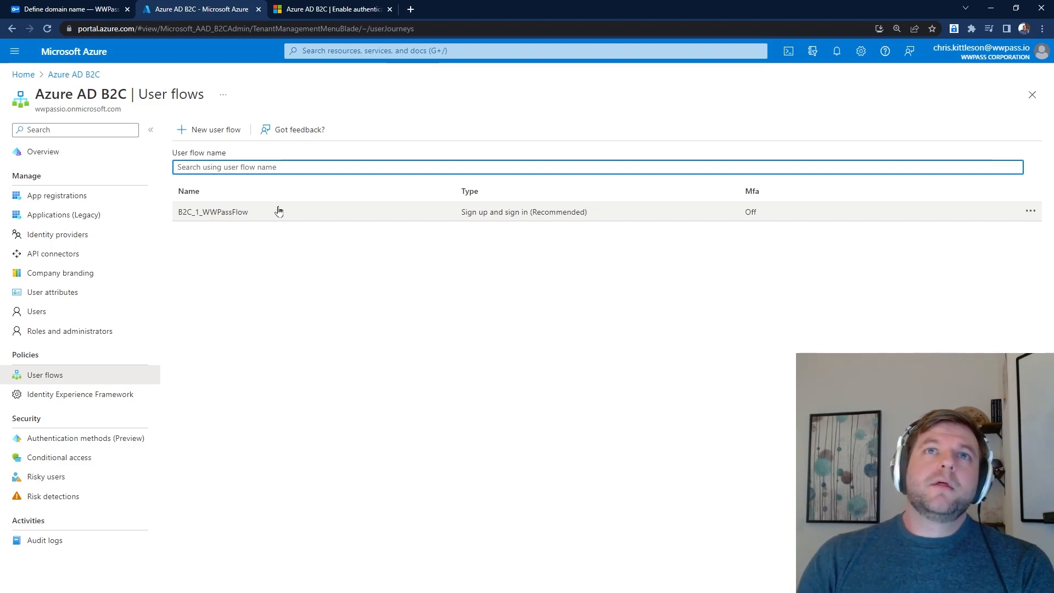
{"action": "right_click", "coordinate": [218, 217]}
{"action": "left_click", "coordinate": [228, 270]}
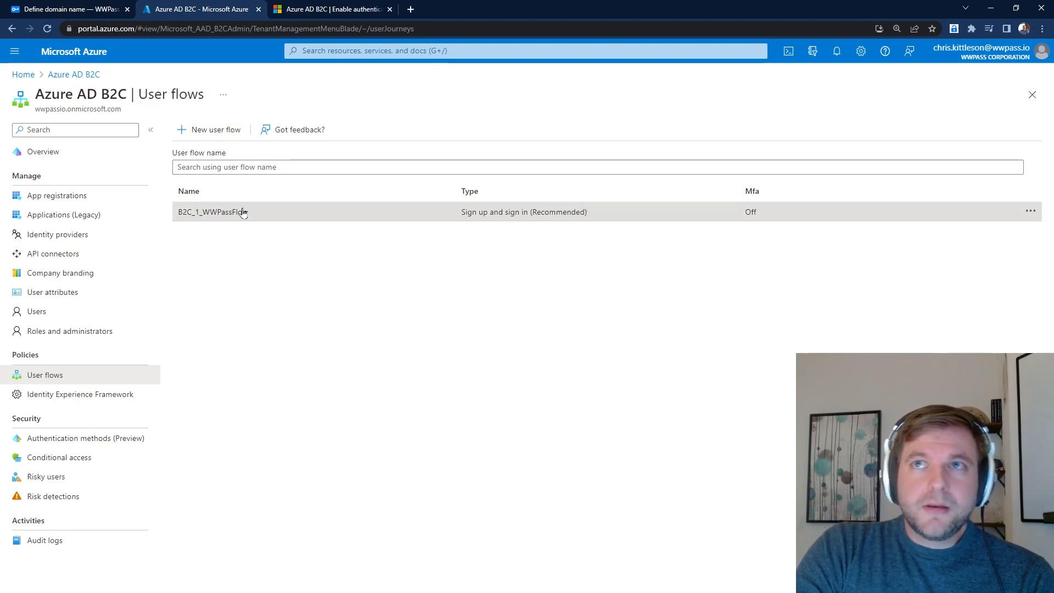
Start a Sign up and sign in user flow in the Recommended version, with WWPass selected as its custom identity provider.
{"action": "left_click", "coordinate": [214, 131]}
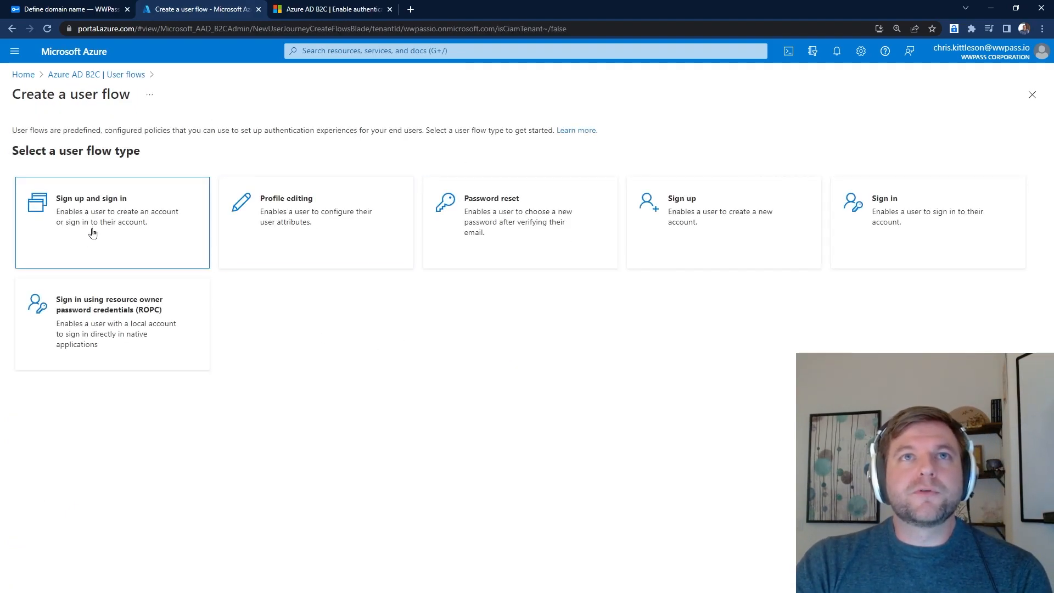
{"action": "left_click", "coordinate": [103, 215]}
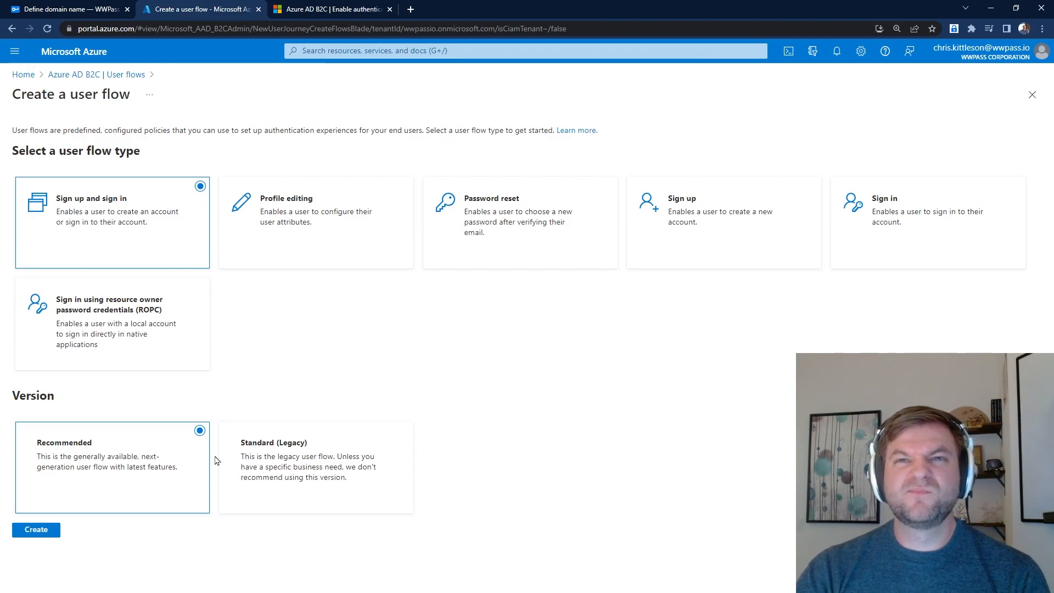
{"action": "left_click", "coordinate": [39, 534]}
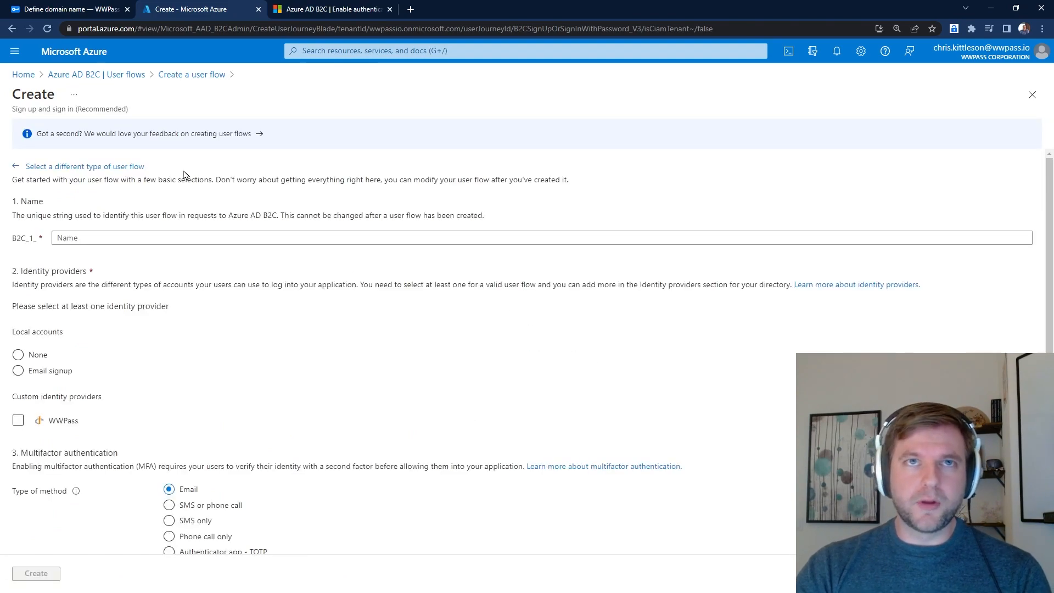
{"action": "left_click", "coordinate": [80, 238]}
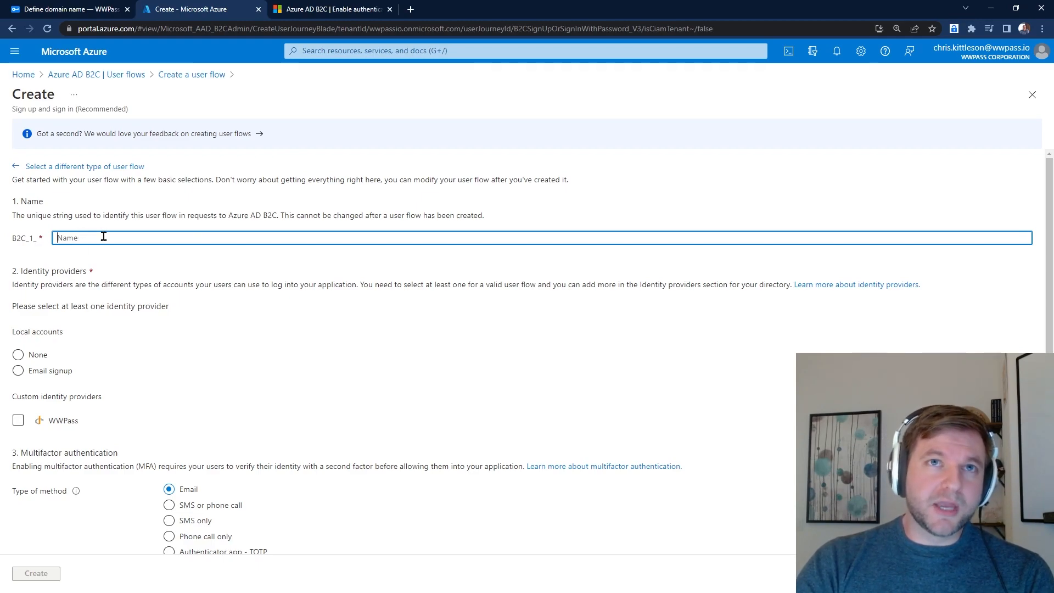
{"action": "left_click", "coordinate": [18, 420]}
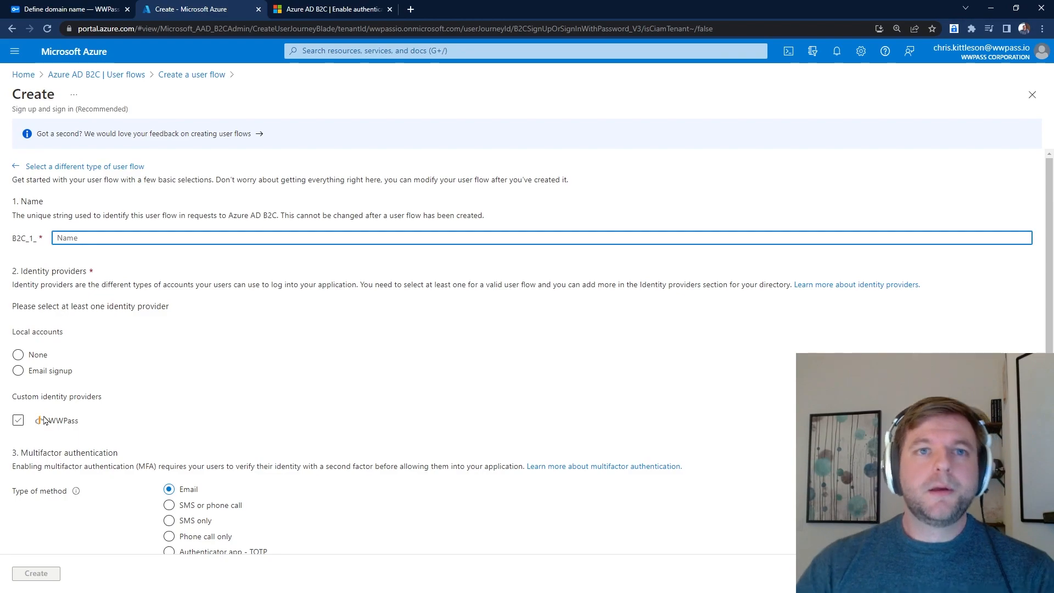
Review the new flow's user attributes and token claims, and return to the Azure portal home without creating it.
{"action": "scroll", "coordinate": [226, 421], "scroll_direction": "down", "scroll_amount": 4}
{"action": "scroll", "coordinate": [53, 493], "scroll_direction": "down", "scroll_amount": 3}
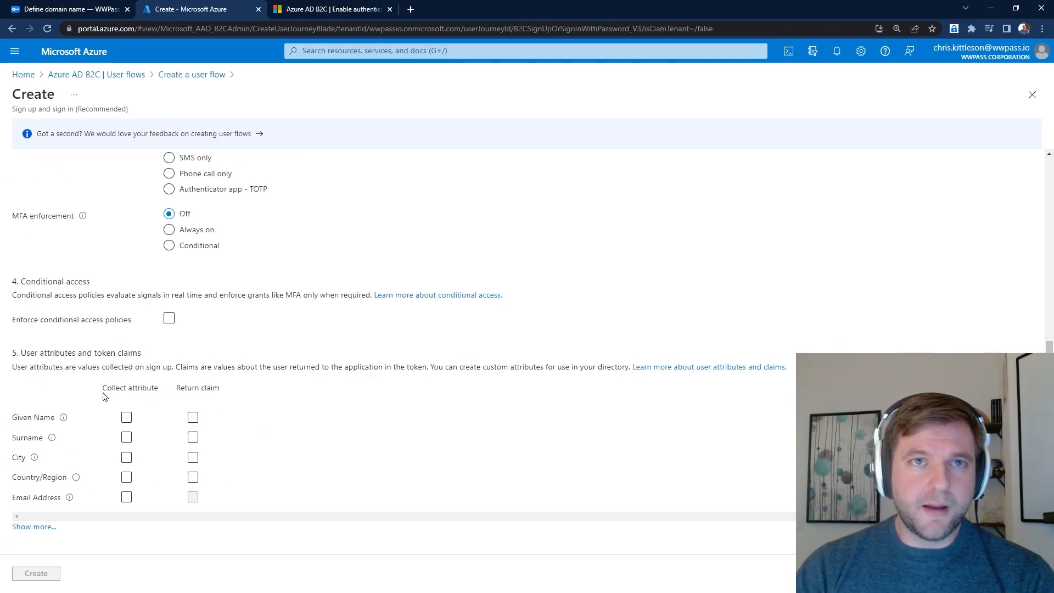
{"action": "left_click_drag", "start_coordinate": [34, 368], "coordinate": [682, 372]}
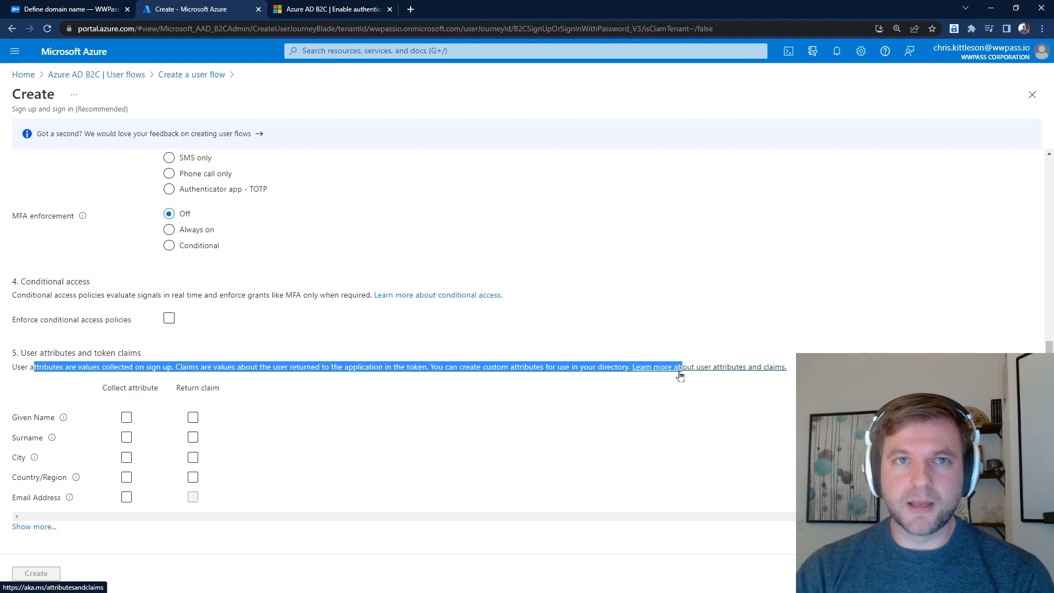
{"action": "scroll", "coordinate": [72, 329], "scroll_direction": "up", "scroll_amount": 3}
{"action": "left_click", "coordinate": [67, 46]}
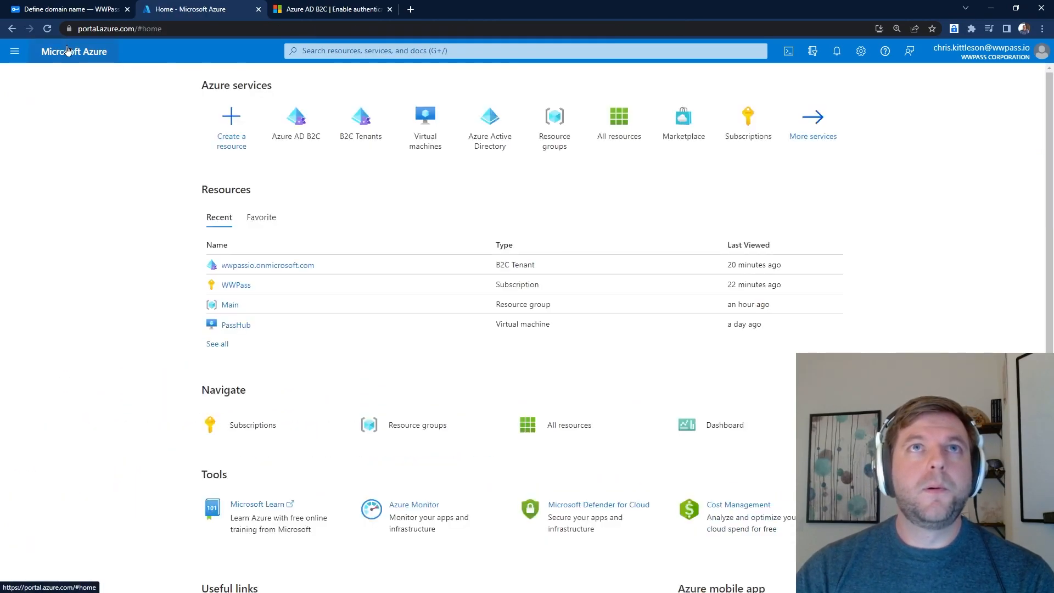
Open the Azure AD B2C overview, and in the app.wwpass.io sample application sign in to call the protected API.
{"action": "left_click", "coordinate": [294, 117]}
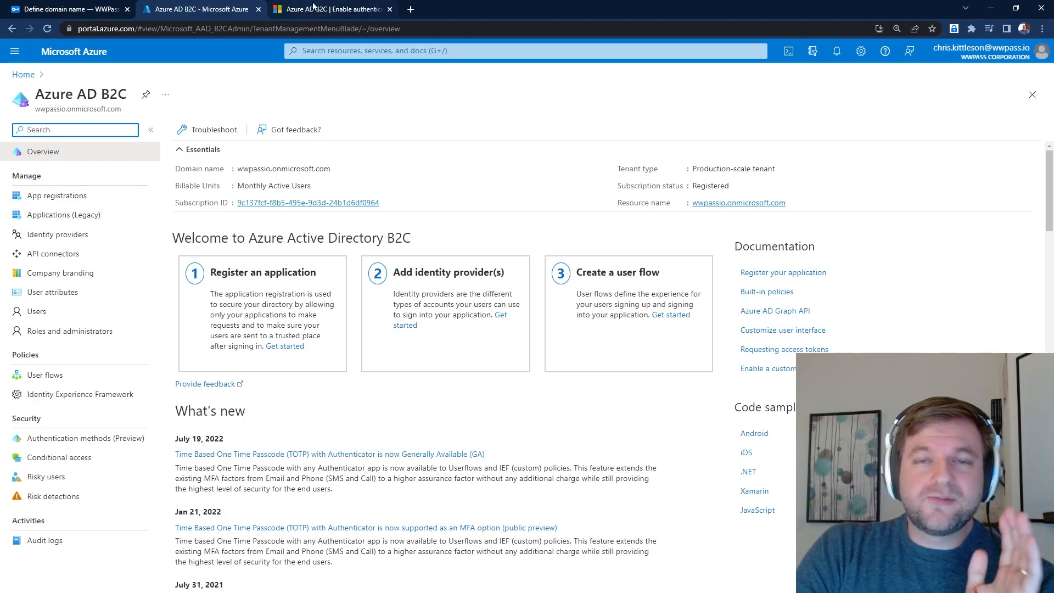
{"action": "left_click", "coordinate": [313, 9]}
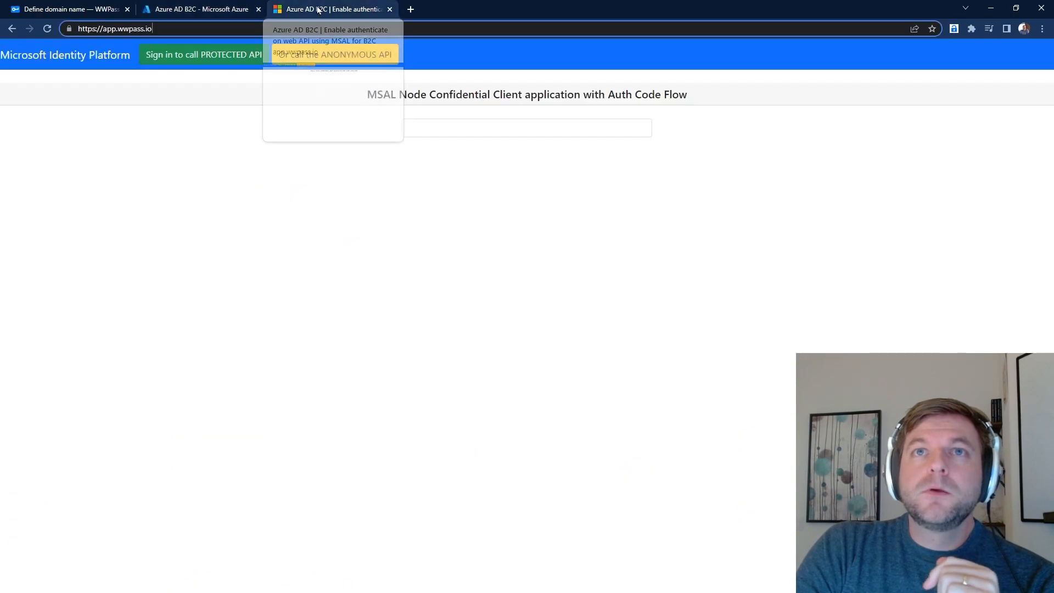
{"action": "left_click", "coordinate": [189, 52]}
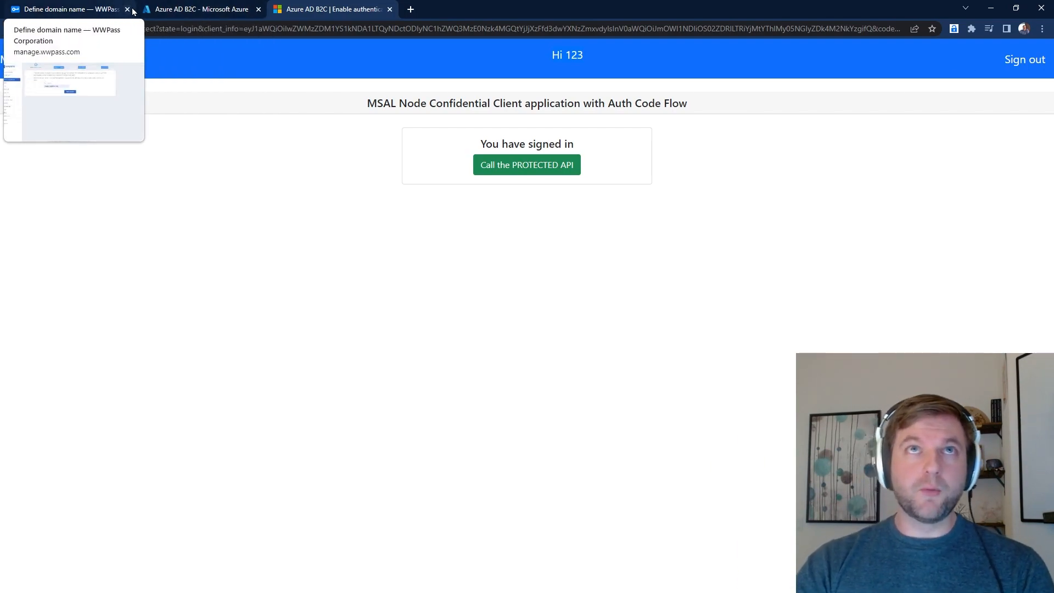
Switch to the WWPass management site and open the Auth0 Step-by-step Guide from its documentation.
{"action": "left_click", "coordinate": [58, 9]}
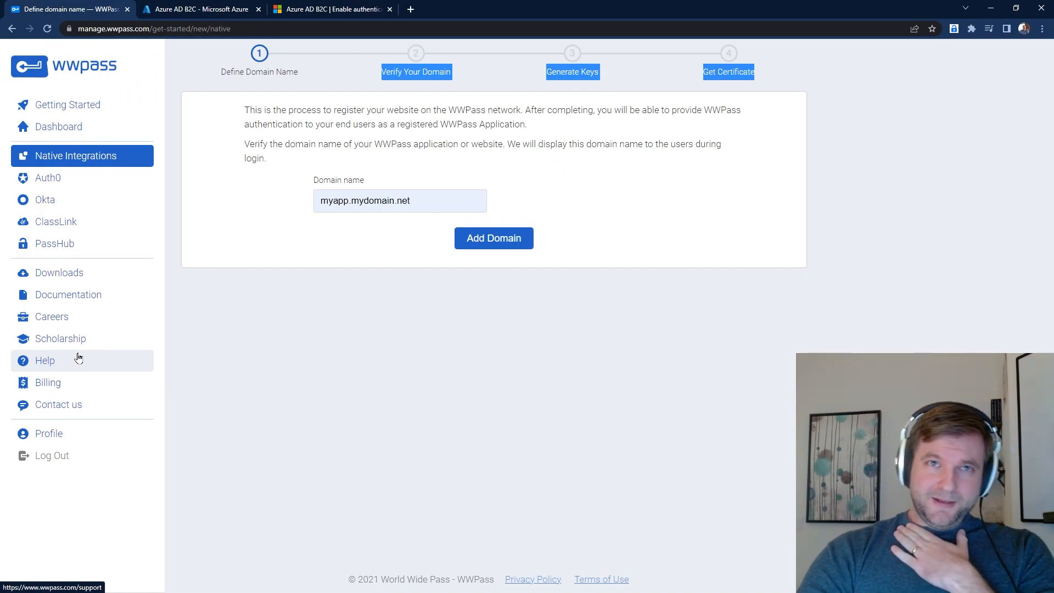
{"action": "left_click", "coordinate": [74, 301]}
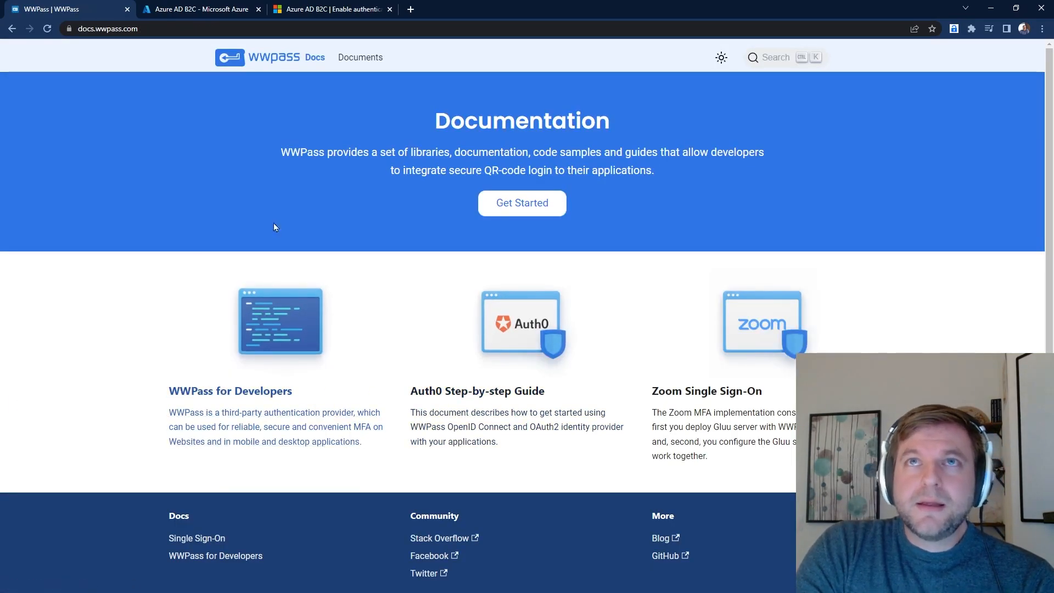
{"action": "left_click", "coordinate": [497, 391]}
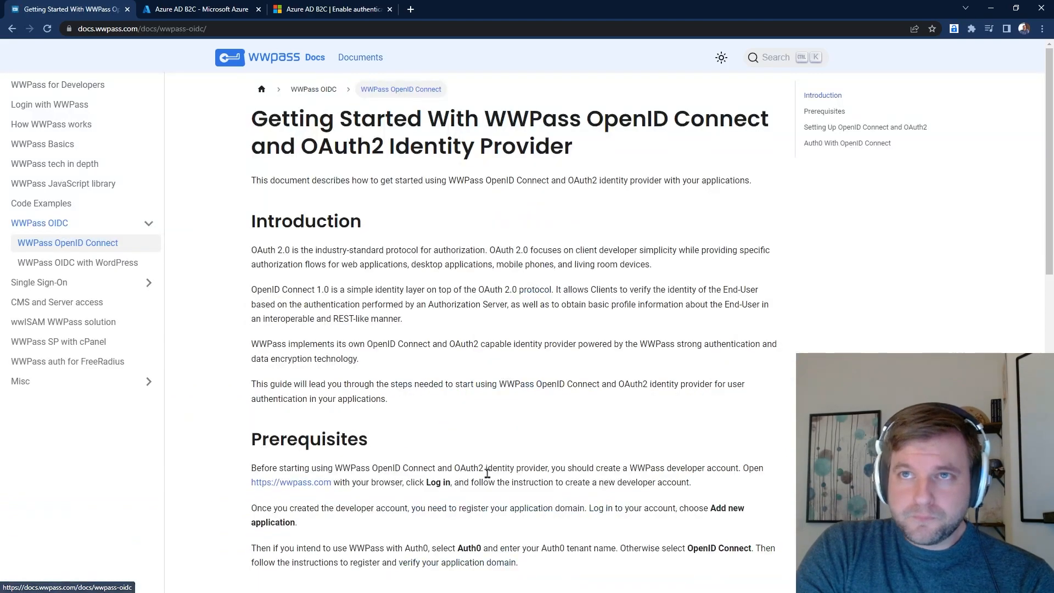